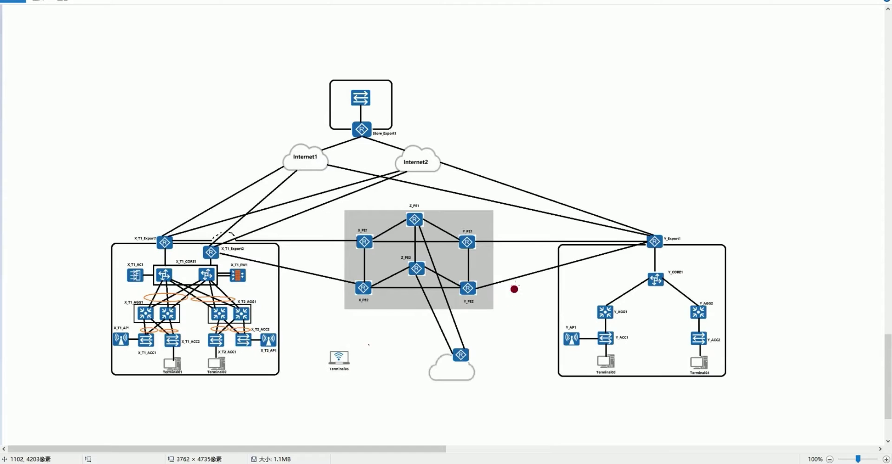
Step: Circle the Y campus on the topology diagram, label it with the letter Y, and circle the Store_Export1 site
mouse_move(555, 230)
mouse_down()
mouse_move(697, 219)
mouse_move(767, 309)
mouse_move(679, 411)
mouse_move(557, 398)
mouse_move(531, 337)
mouse_move(564, 229)
mouse_up()
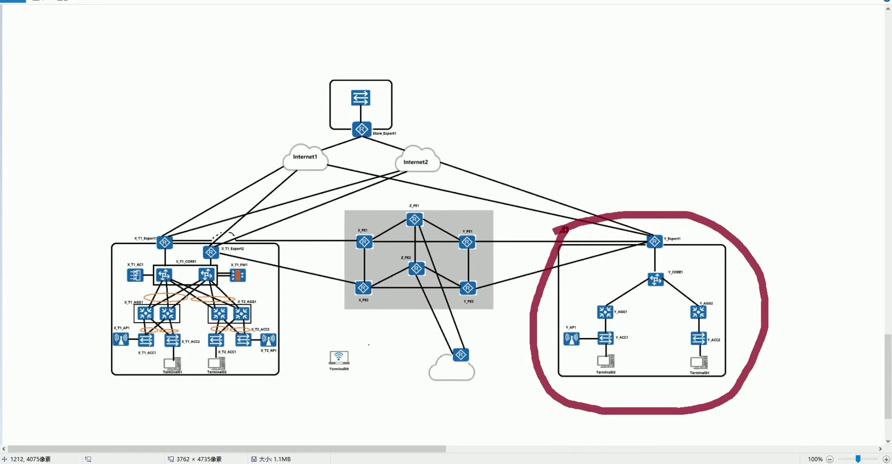
drag(762, 191, 784, 222)
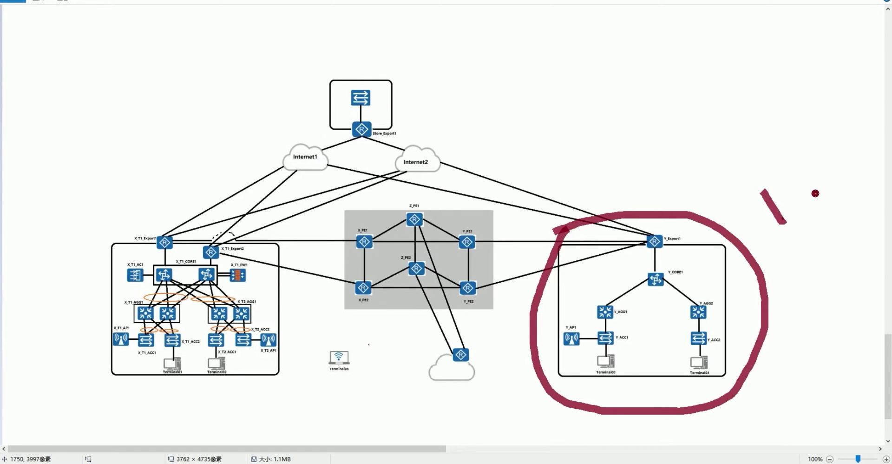
mouse_move(816, 193)
mouse_down()
mouse_move(785, 218)
mouse_move(785, 283)
mouse_up()
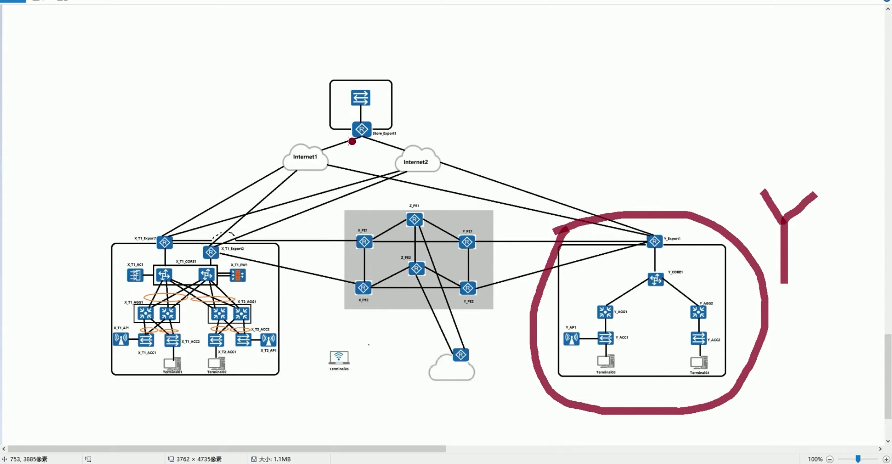
mouse_move(353, 140)
mouse_down()
mouse_move(416, 125)
mouse_move(350, 60)
mouse_move(320, 122)
mouse_move(358, 143)
mouse_up()
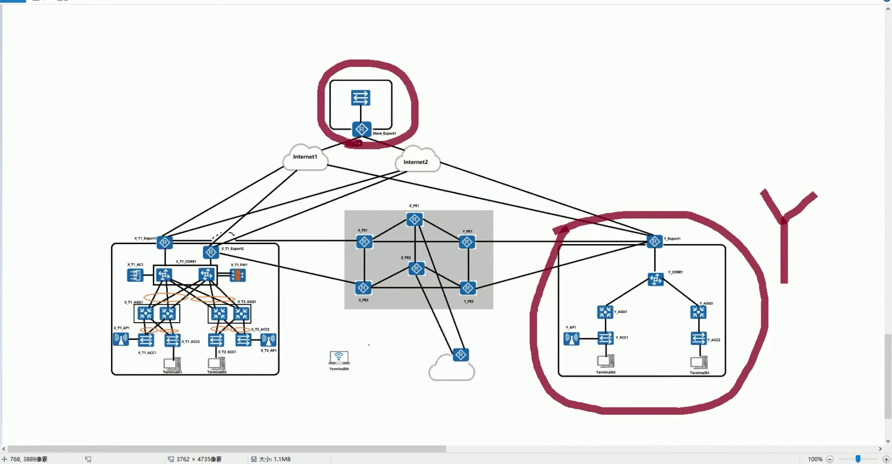
drag(273, 183, 470, 184)
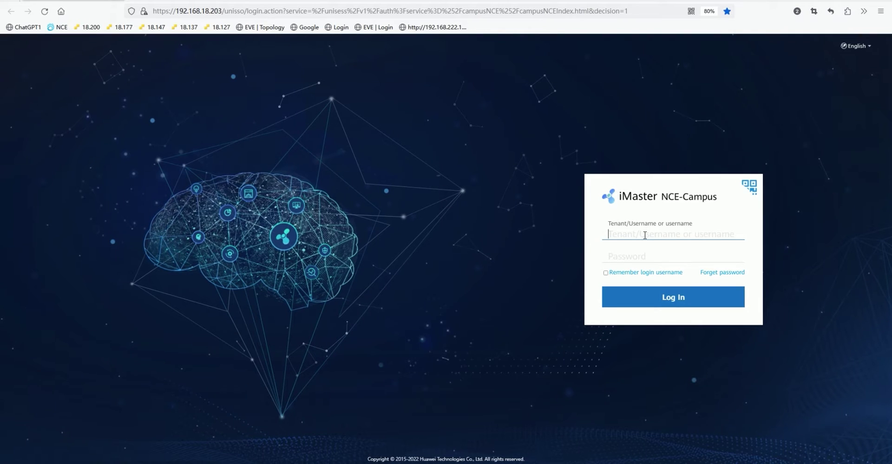
Step: Switch to iMaster NCE-Campus and log in as user002 with the account password
text(user002)
click(628, 256)
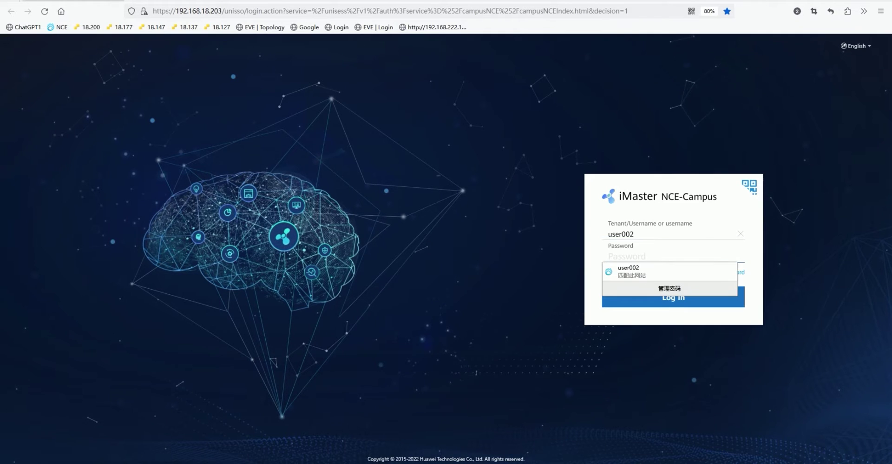
text(•••••••)
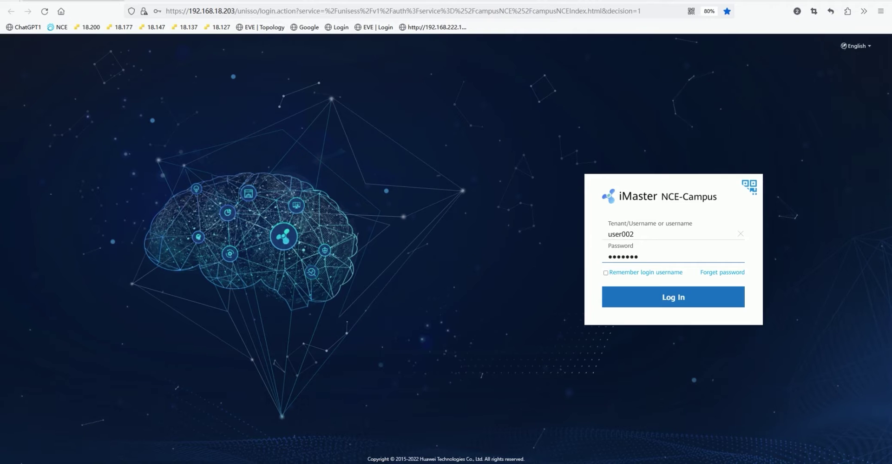
text(•••)
key(Return)
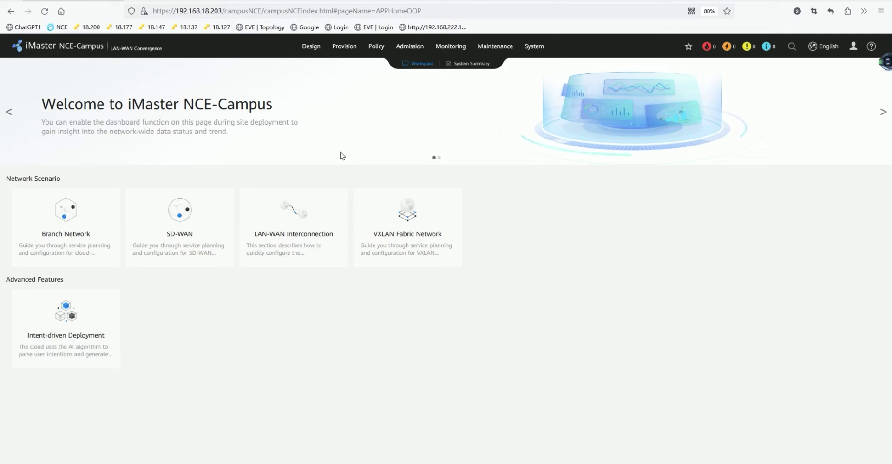
Step: Create a site named Site_Y in the SD-WAN site design with device types AR, LSW and WAC
click(214, 209)
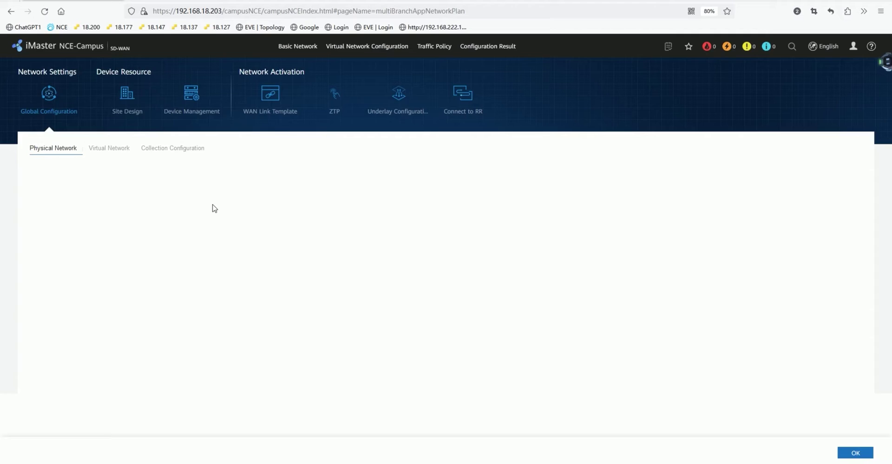
click(141, 111)
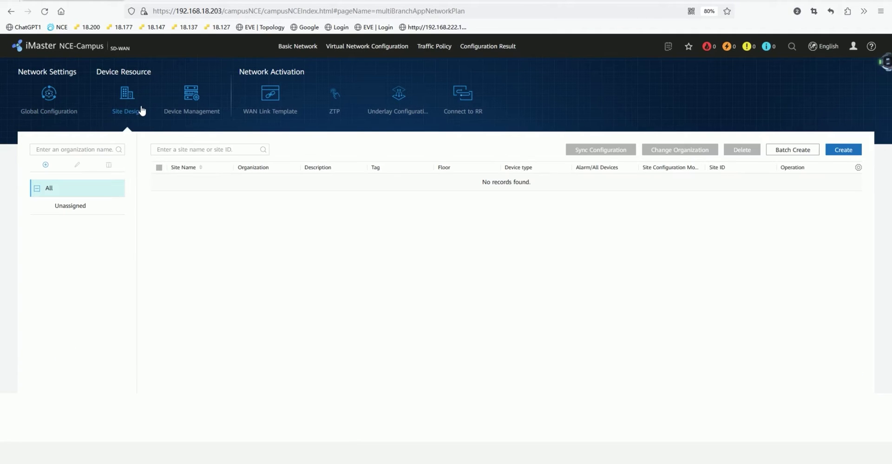
click(832, 153)
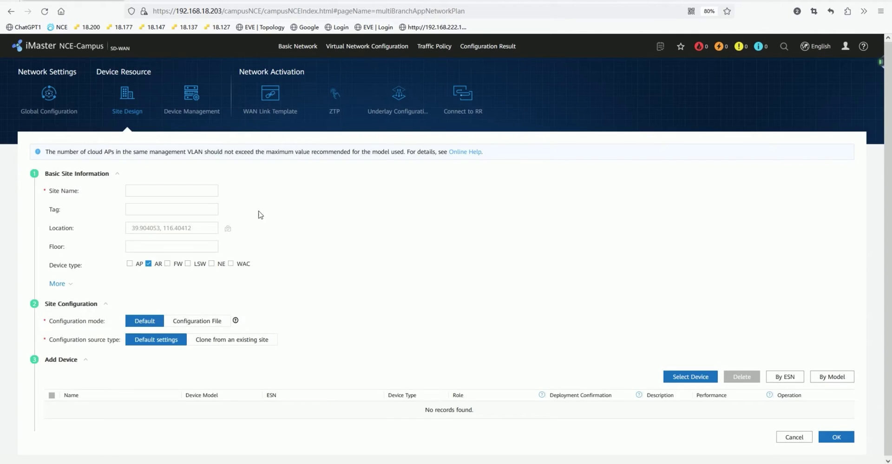
click(150, 189)
text(Site)
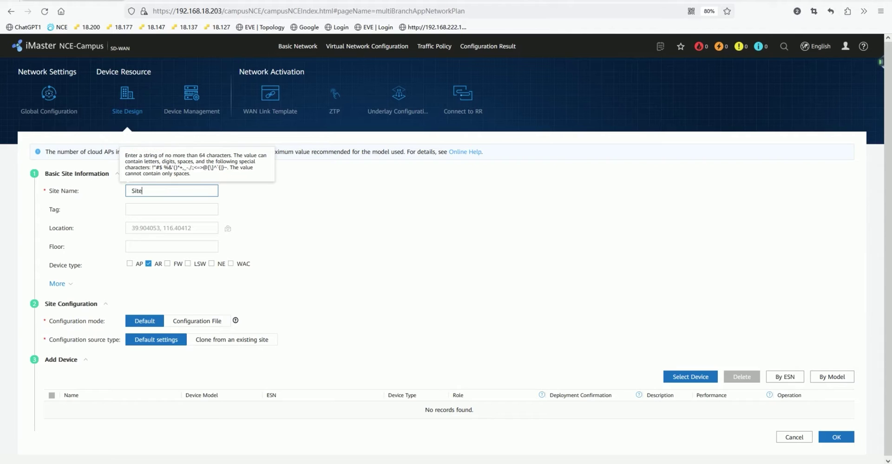
text(_Y)
click(317, 238)
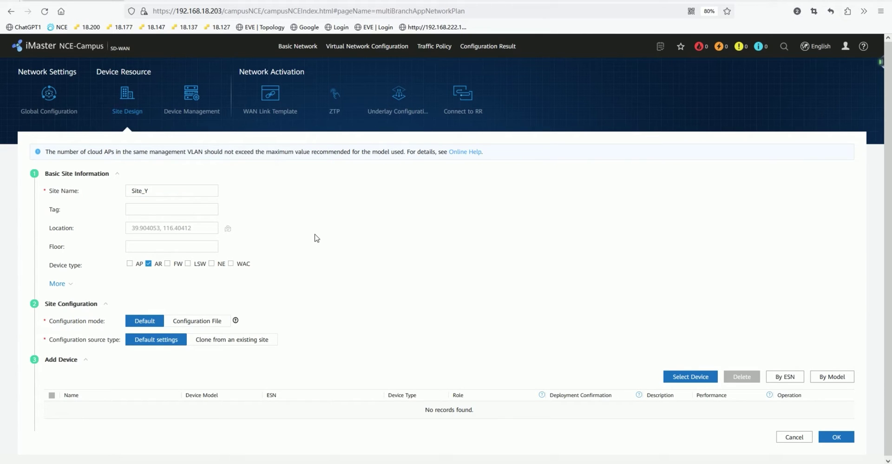
click(188, 263)
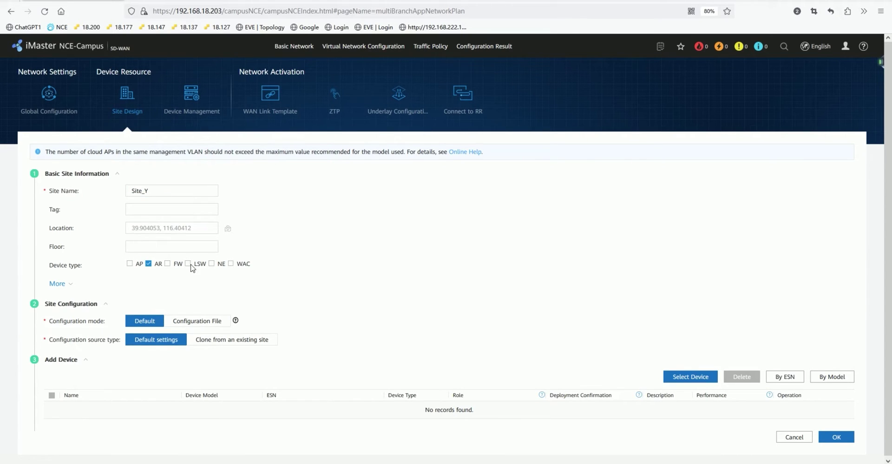
click(231, 263)
click(837, 437)
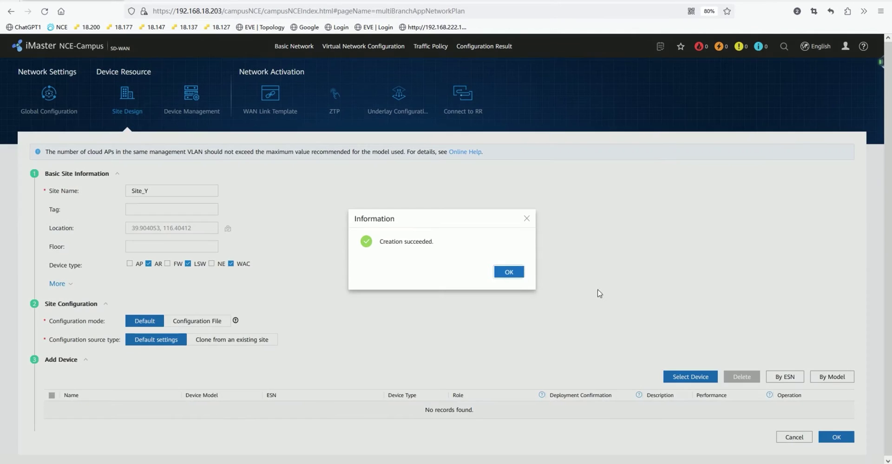
click(508, 272)
Step: Create a second SD-WAN site named Site_Store1 with device type AR
click(844, 148)
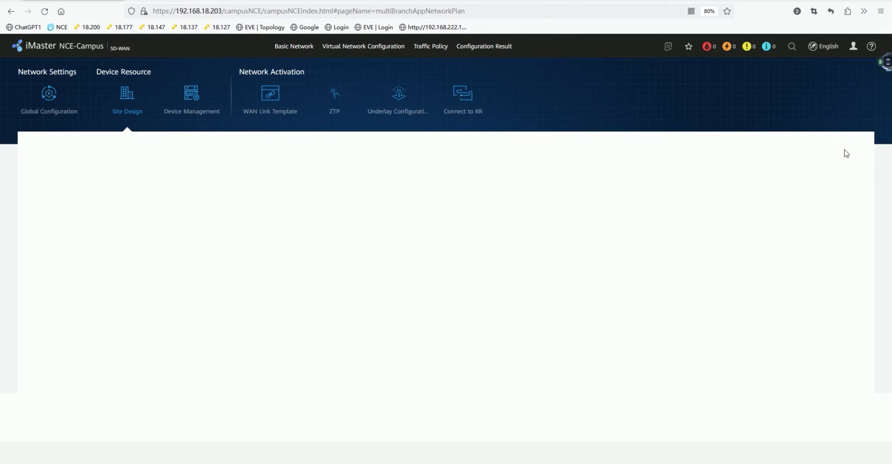
click(193, 190)
text(Si)
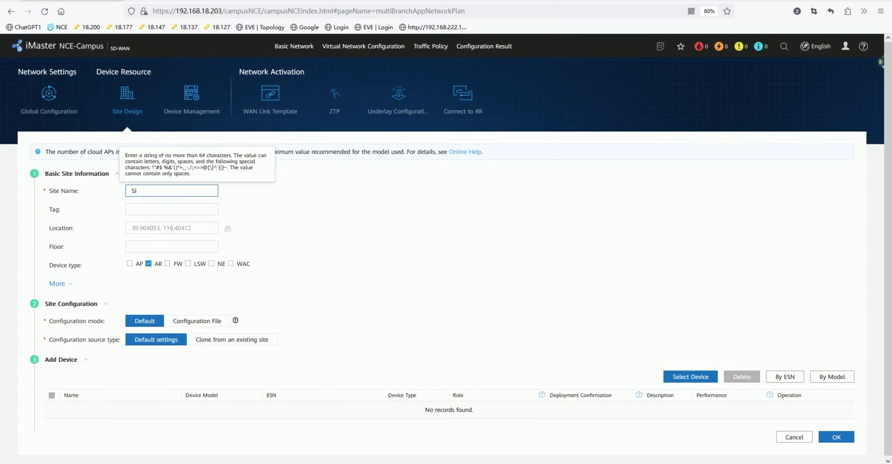
text(te_Store1)
click(327, 242)
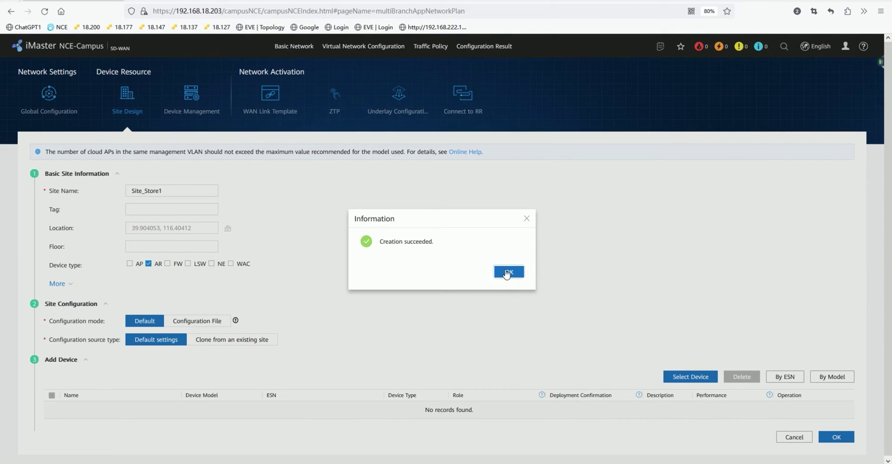
click(509, 272)
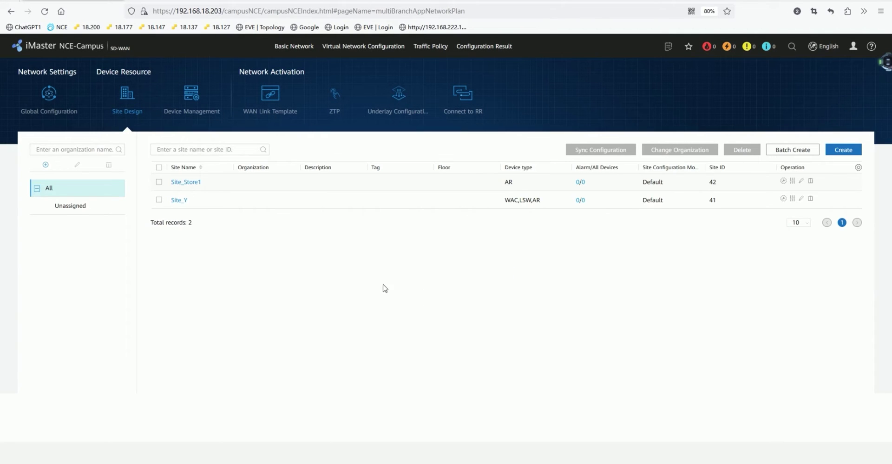
Step: Review Site_Y's device list, the WAN link templates, the ZTP settings and the RR connections
click(200, 102)
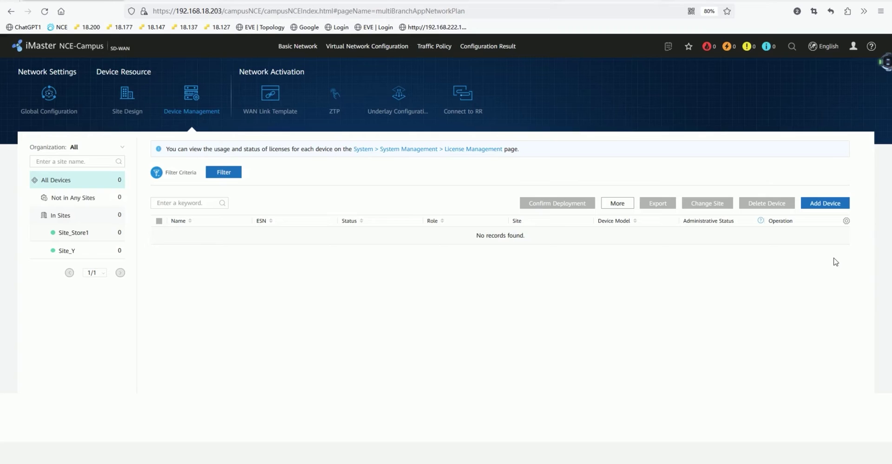
click(77, 254)
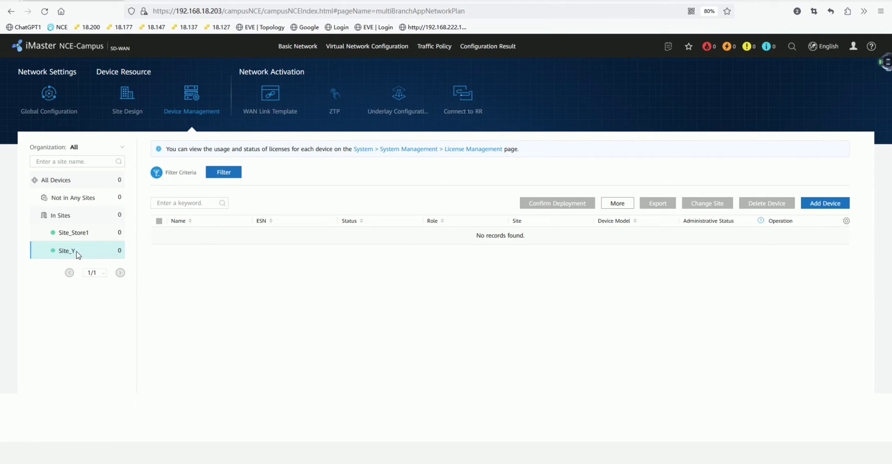
click(271, 99)
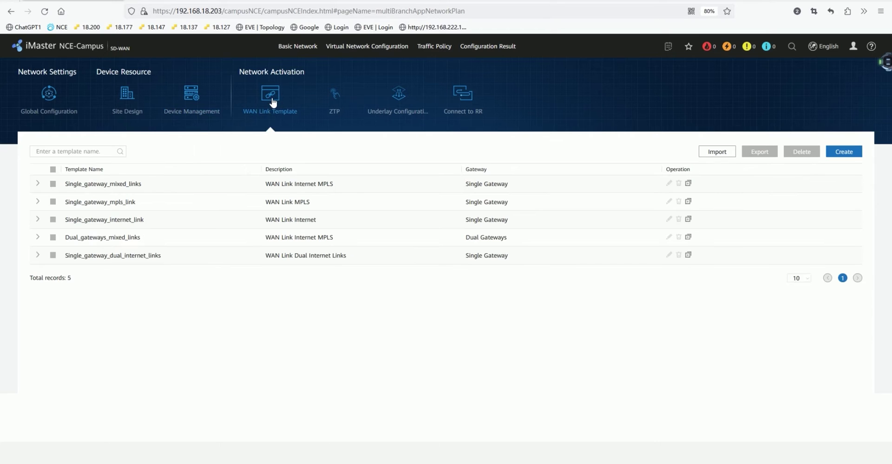
click(337, 109)
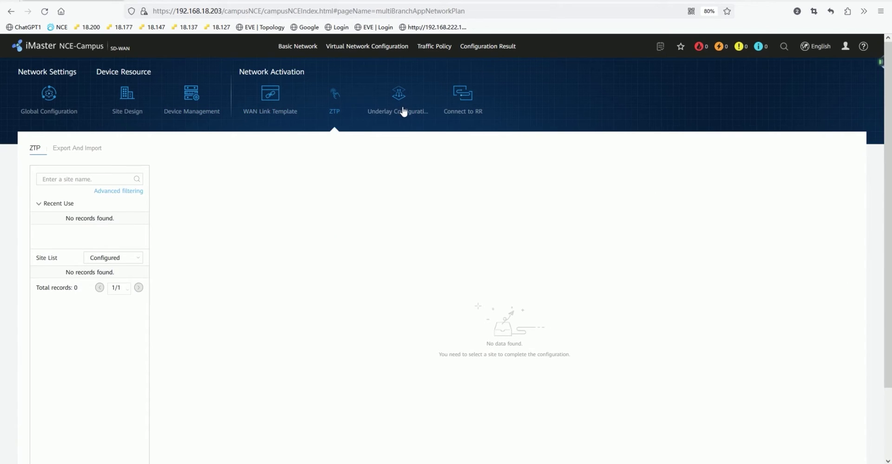
click(467, 110)
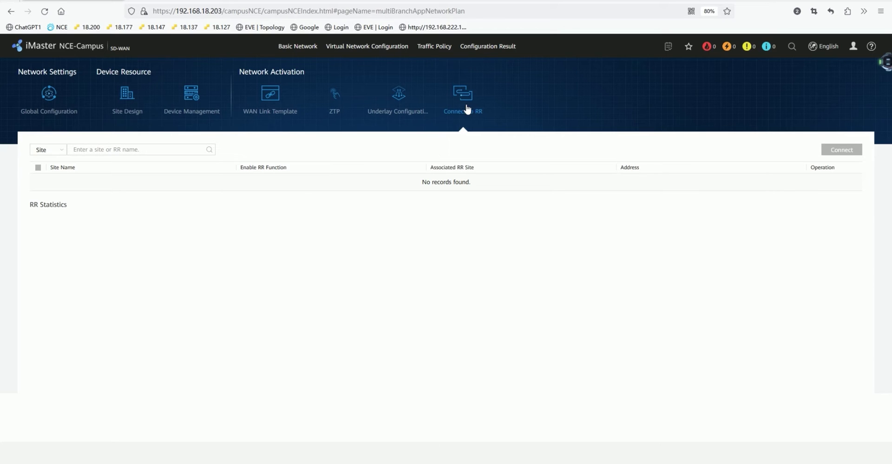
Step: Add the VLAN range 2-4094 to the fabric global resource pool of the VXLAN Fabric Network scenario
click(70, 49)
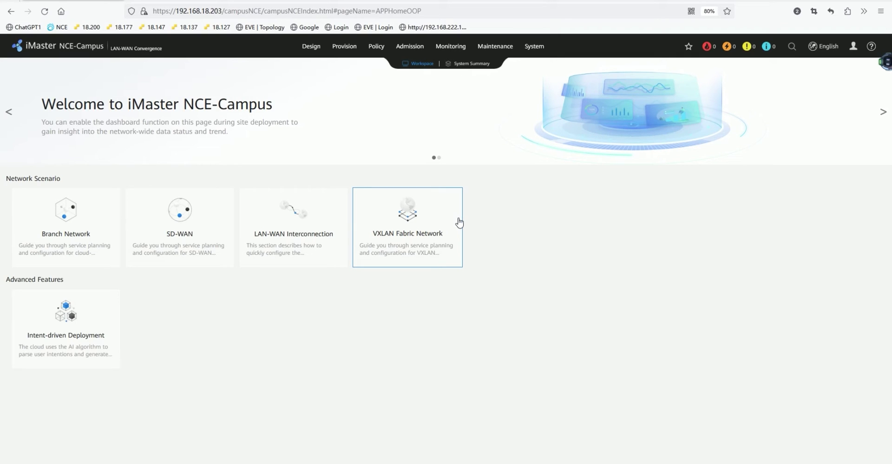
click(442, 225)
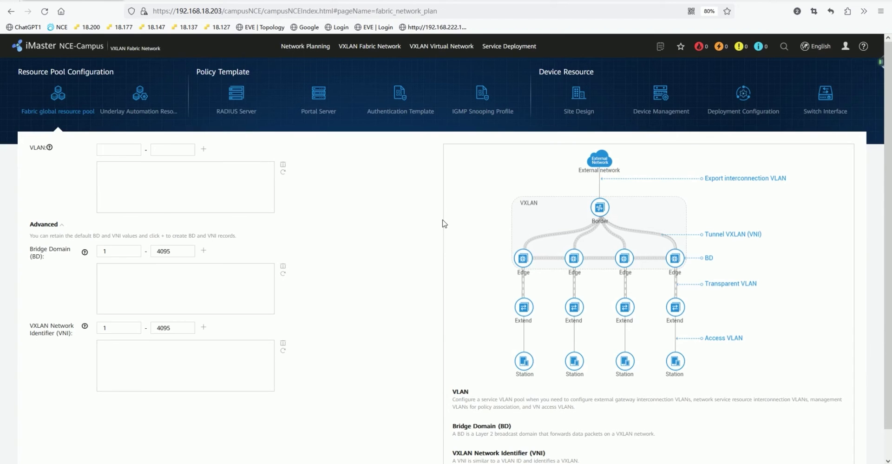
click(111, 149)
click(129, 148)
text(2)
click(176, 150)
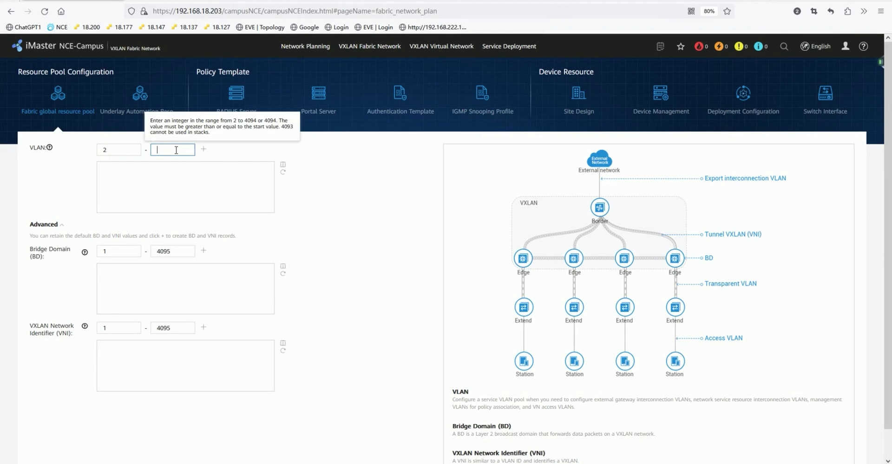
text(4094)
click(203, 150)
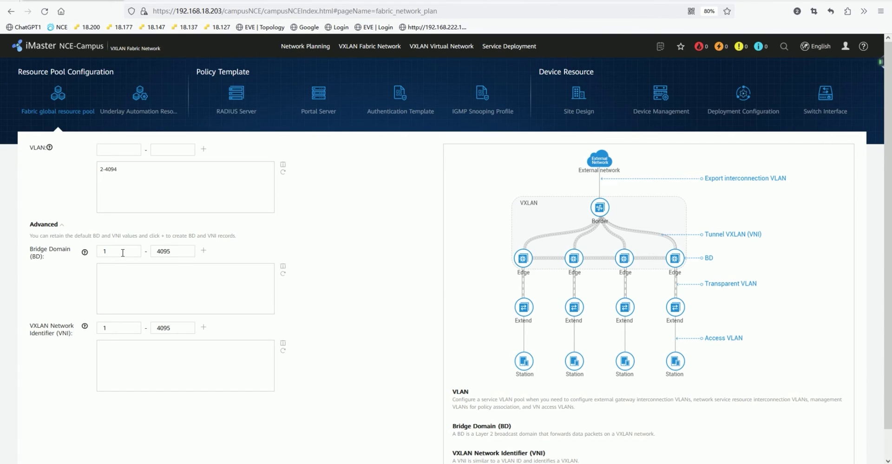
Step: Add the bridge domain range 1-4095 and the VNI range 1-4095 to the fabric global resource pool
click(176, 251)
click(203, 251)
click(203, 328)
Step: Review the underlay automation resources, the RADIUS server list and the VXLAN fabric creation settings, and return to the home page
click(148, 107)
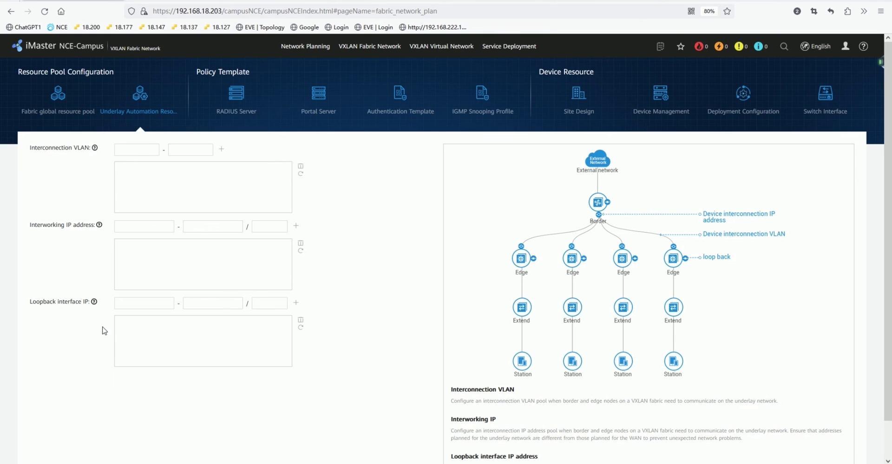
click(240, 112)
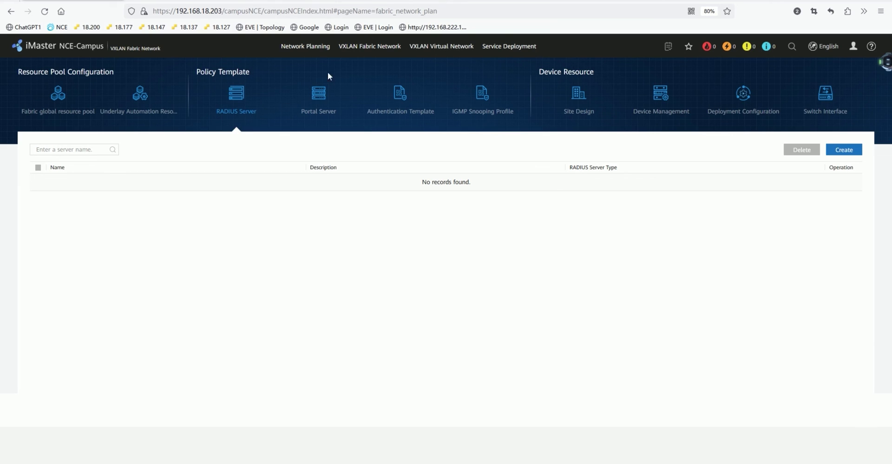
click(361, 49)
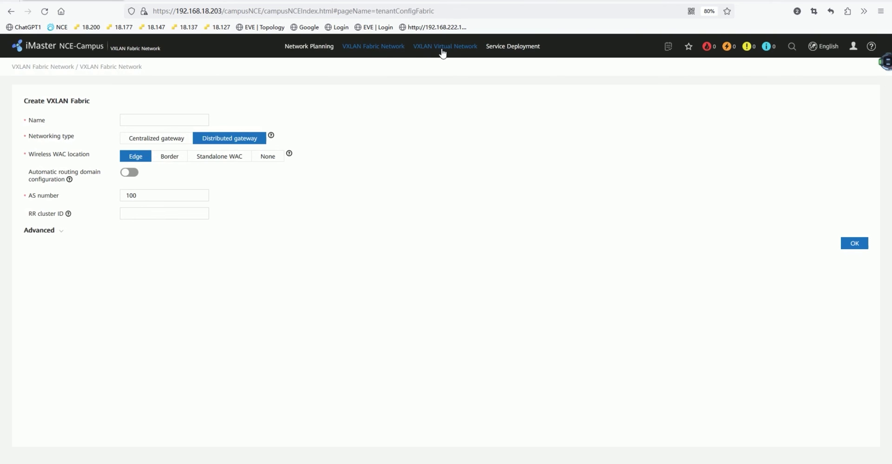
click(68, 49)
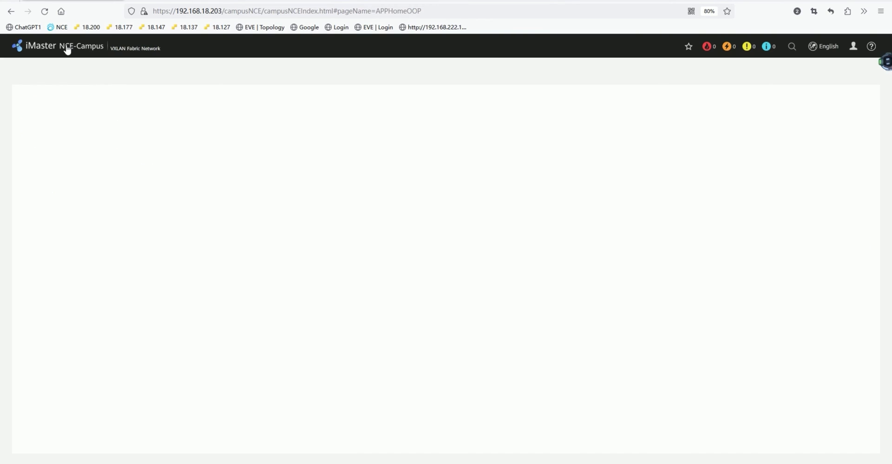